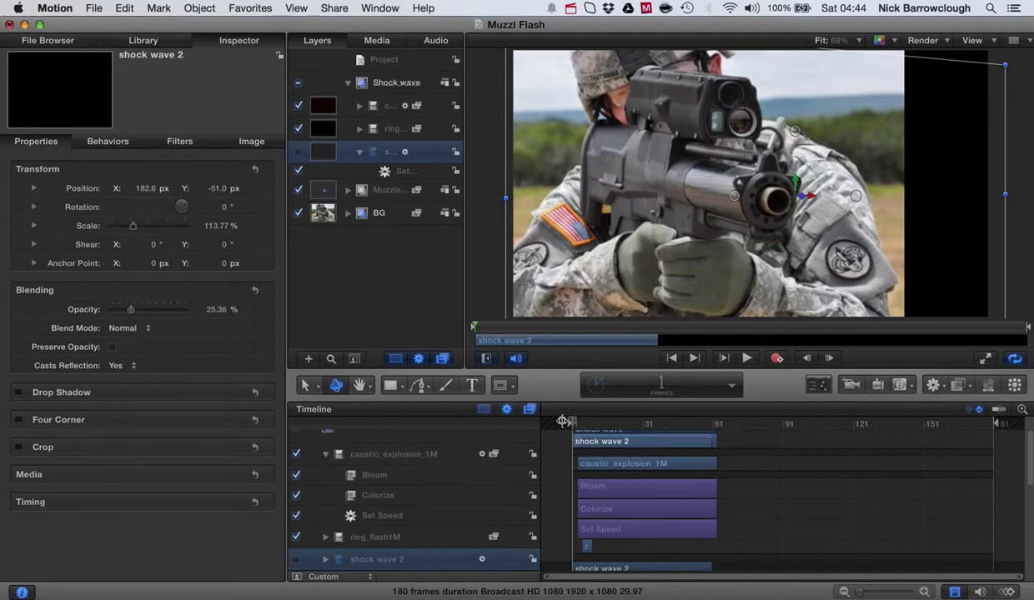
# Preview the shock wave animation several times, rewinding the playhead to the first frame
pyautogui.click(747, 359)
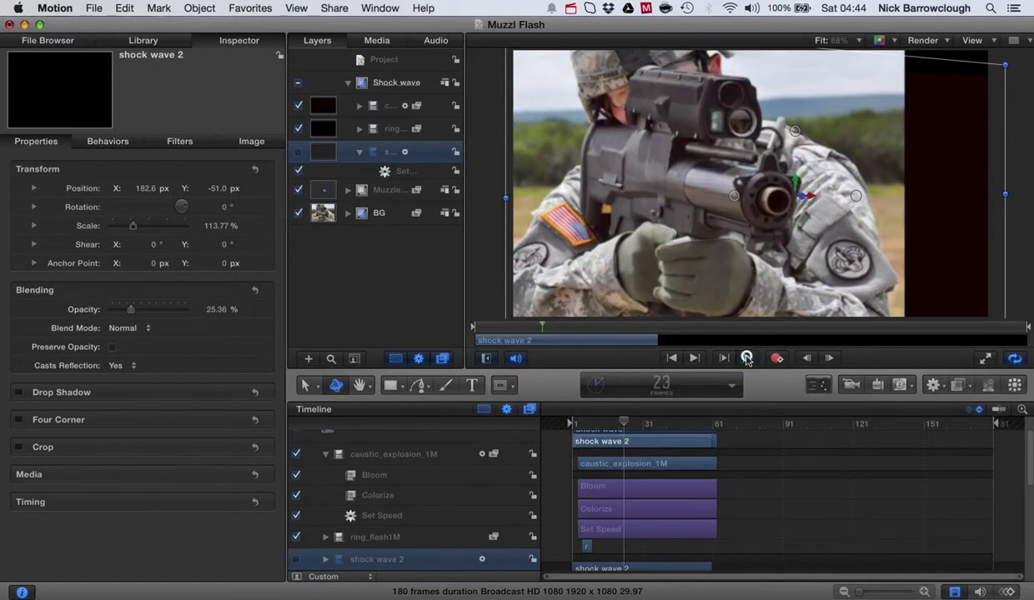
pyautogui.click(747, 359)
pyautogui.moveTo(633, 417); pyautogui.dragTo(521, 425)
pyautogui.click(747, 359)
pyautogui.click(747, 361)
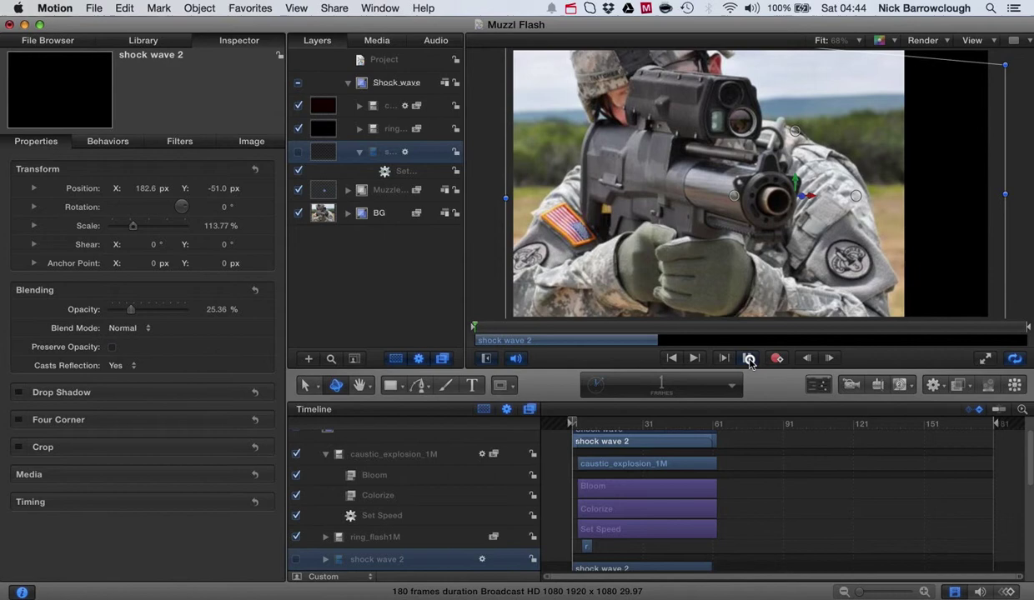
pyautogui.click(746, 358)
pyautogui.click(749, 360)
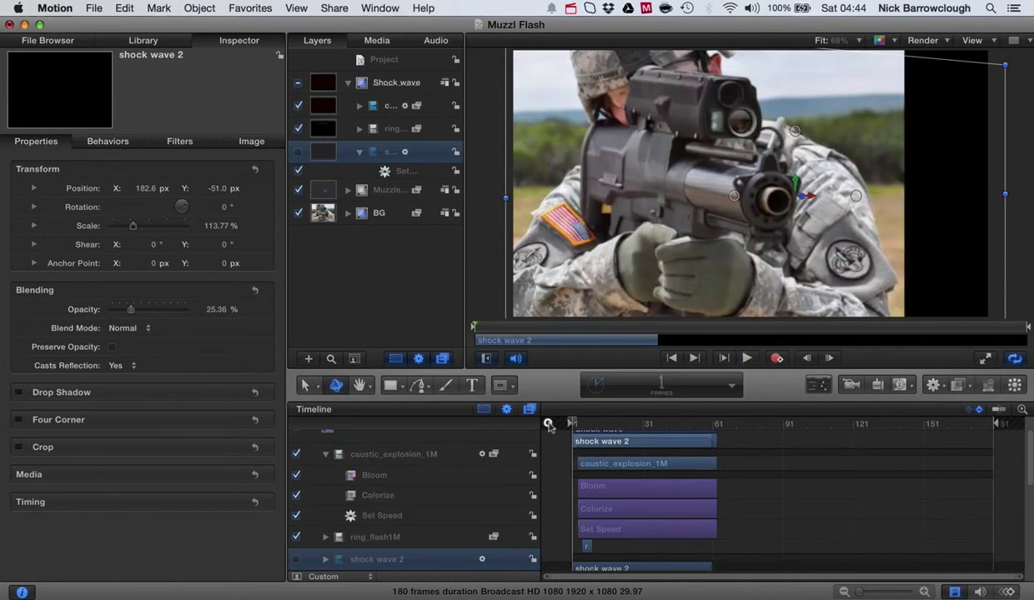
pyautogui.moveTo(602, 421); pyautogui.dragTo(541, 426)
# Show the Media list and preview the 0.75-second Synth Zingers 04.caf audio clip
pyautogui.click(360, 40)
pyautogui.click(348, 184)
pyautogui.click(63, 94)
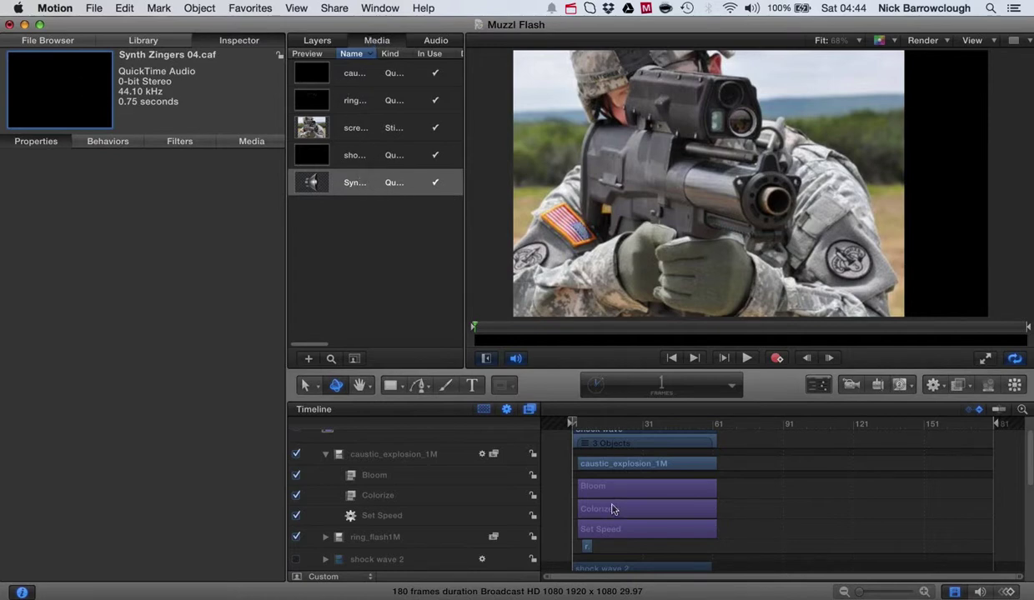
pyautogui.scroll(3, 759, 472)
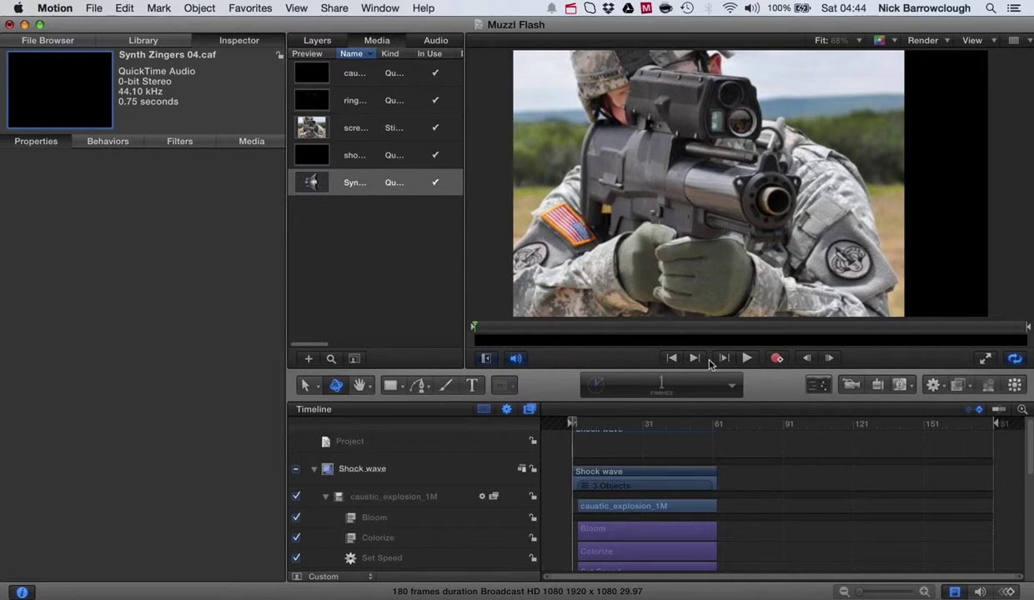
pyautogui.click(747, 359)
pyautogui.click(748, 360)
pyautogui.click(607, 427)
pyautogui.moveTo(607, 427); pyautogui.dragTo(581, 425)
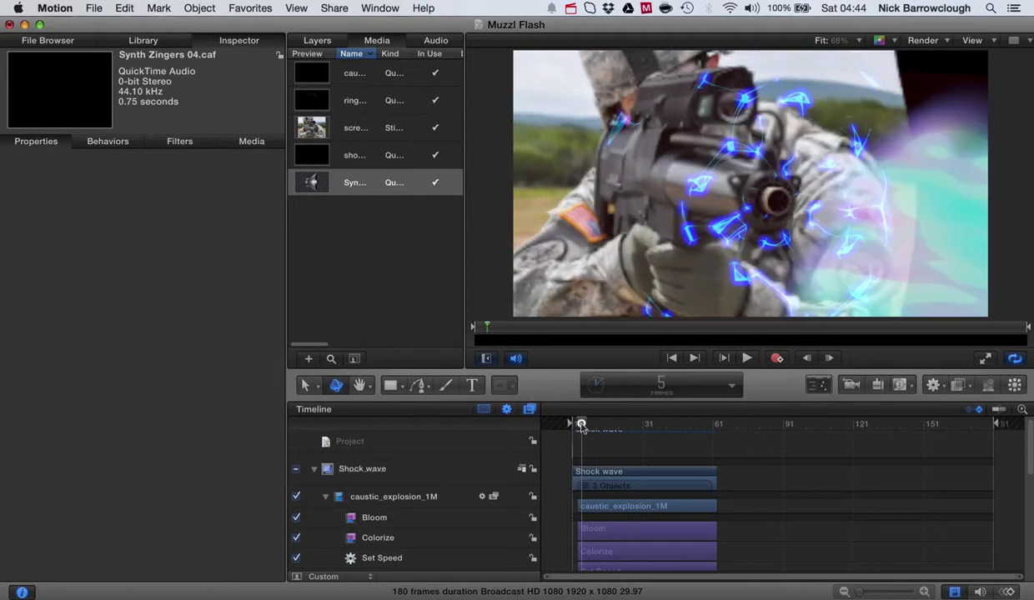
# In the Shock wave group, hide caustic and ring_flash and turn on shock wave 2
pyautogui.click(310, 41)
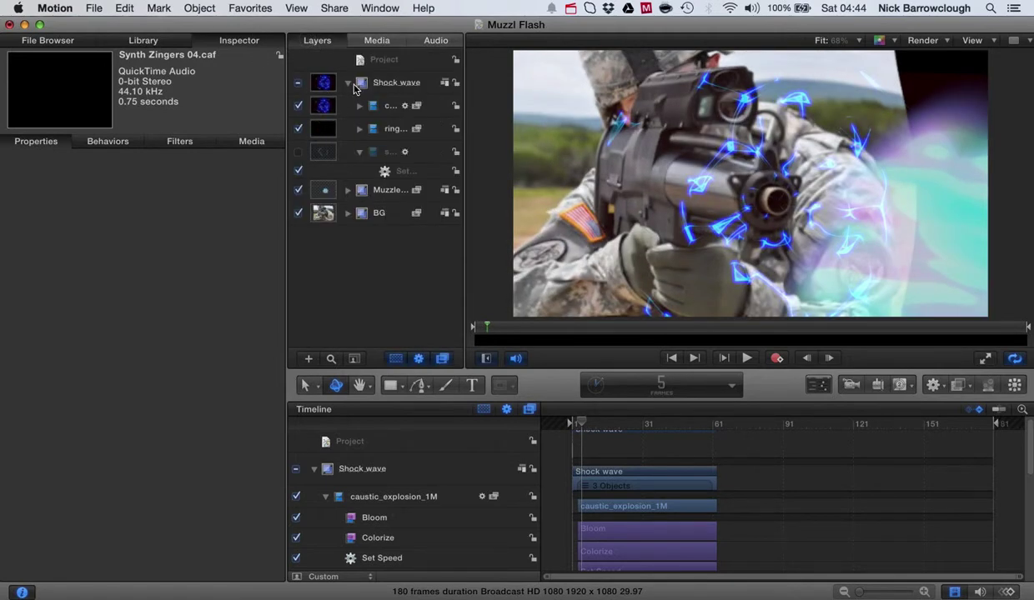
pyautogui.click(348, 83)
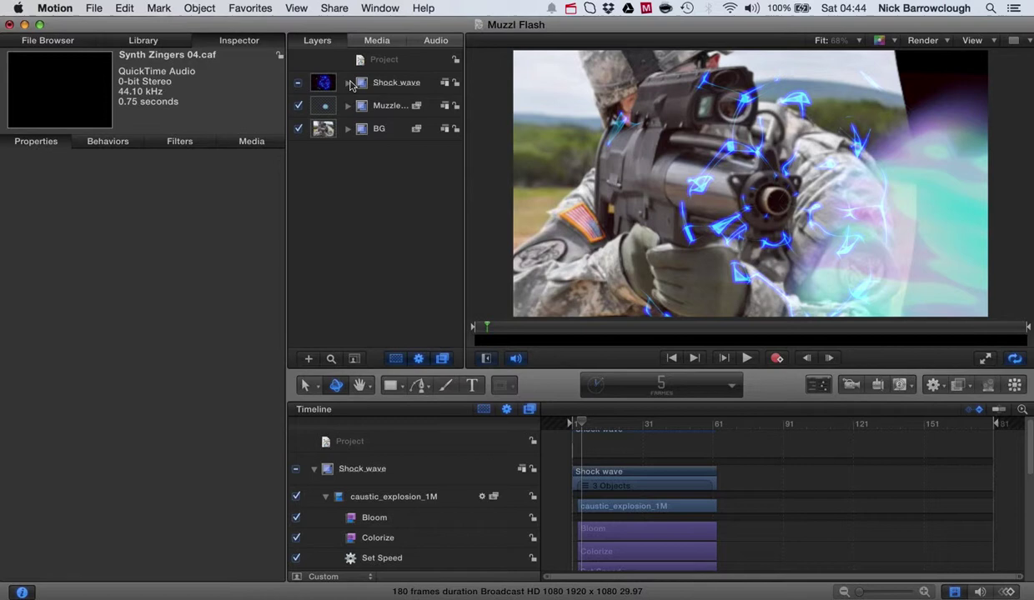
pyautogui.click(347, 84)
pyautogui.click(297, 106)
pyautogui.click(299, 129)
pyautogui.click(298, 153)
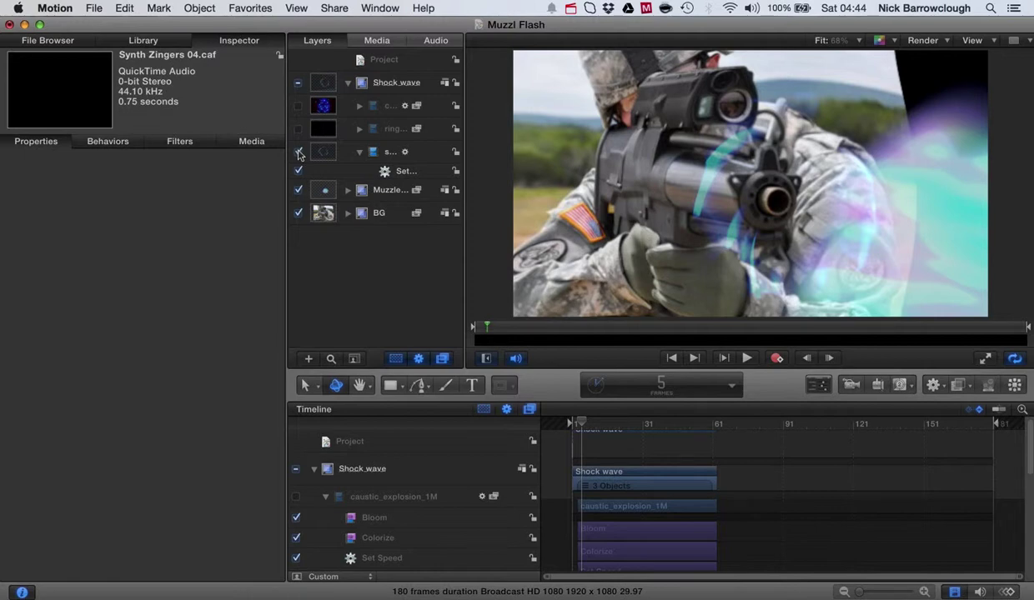
pyautogui.click(299, 153)
pyautogui.click(299, 153)
# Quit Thunderbird from the Dock and bring up Motion's recent-projects list
pyautogui.click(602, 588)
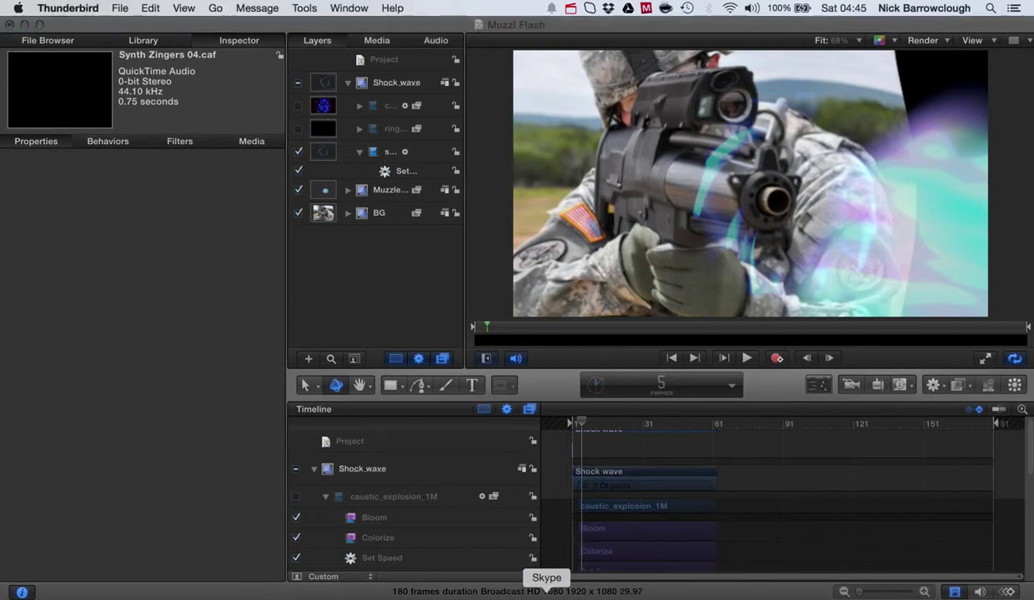
pyautogui.rightClick(622, 590)
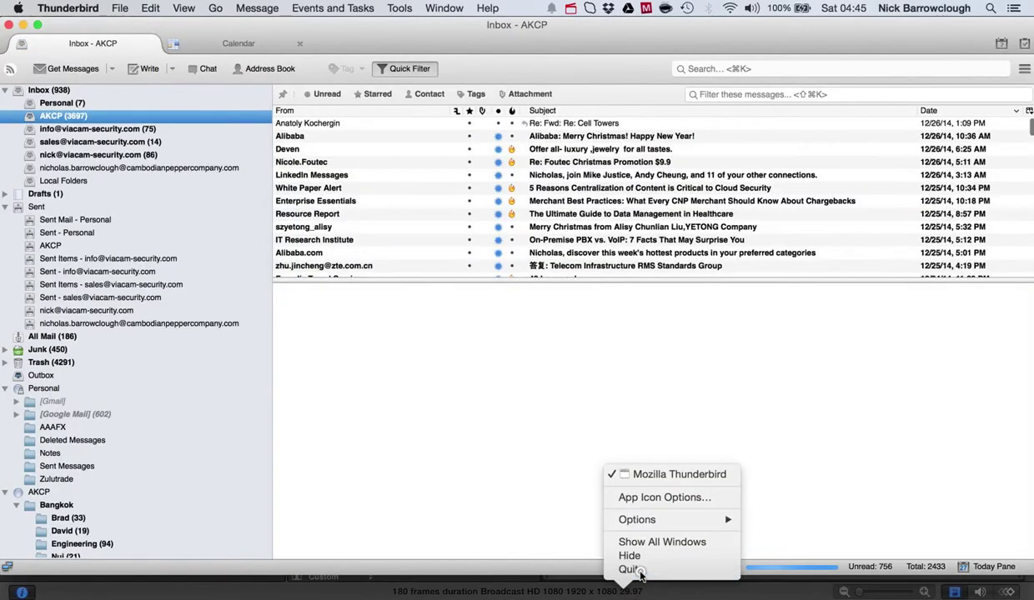
pyautogui.click(627, 568)
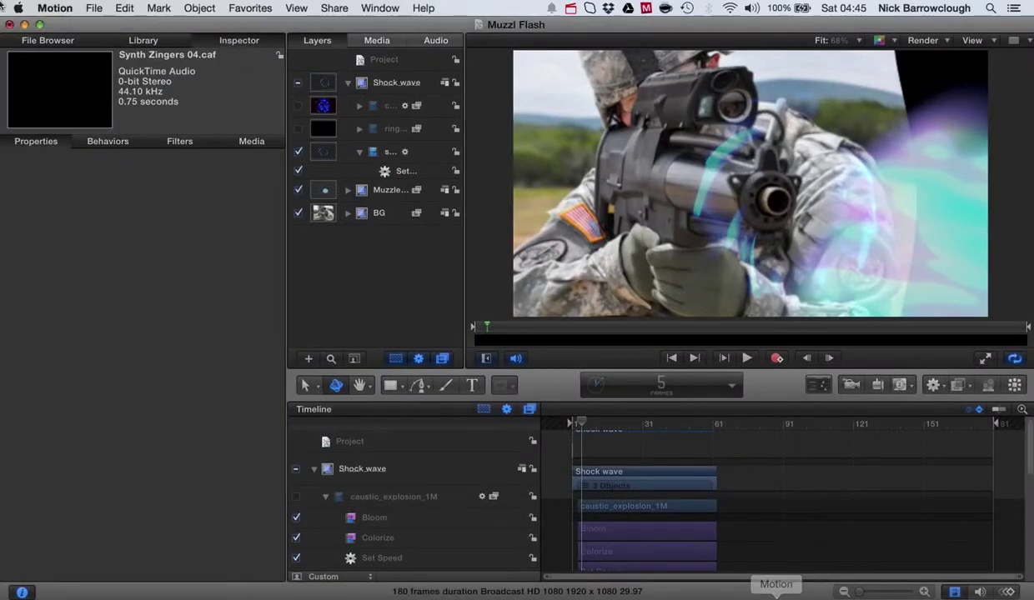
pyautogui.click(93, 8)
pyautogui.moveTo(110, 66)
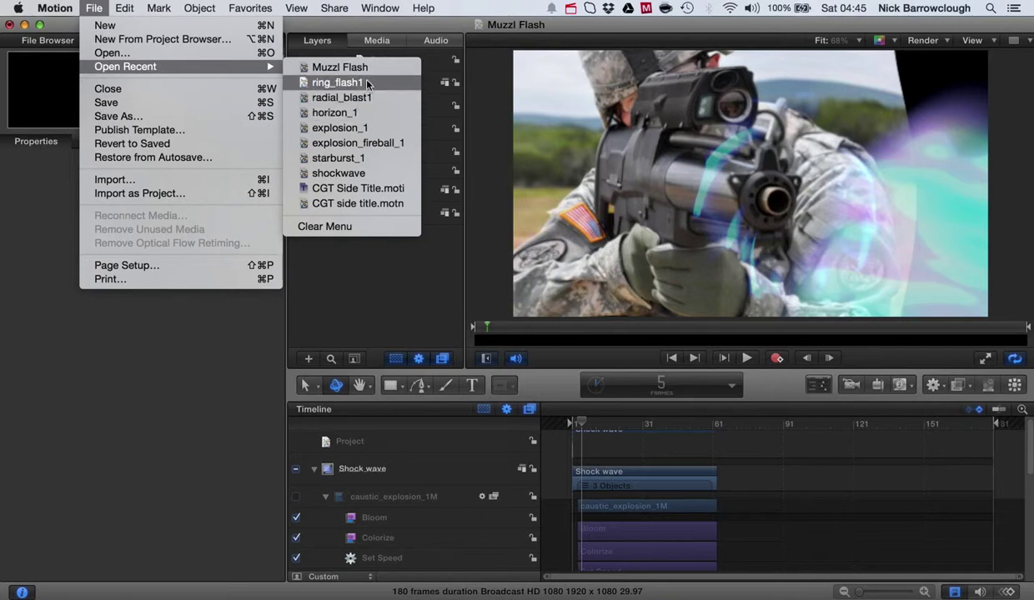
pyautogui.click(367, 84)
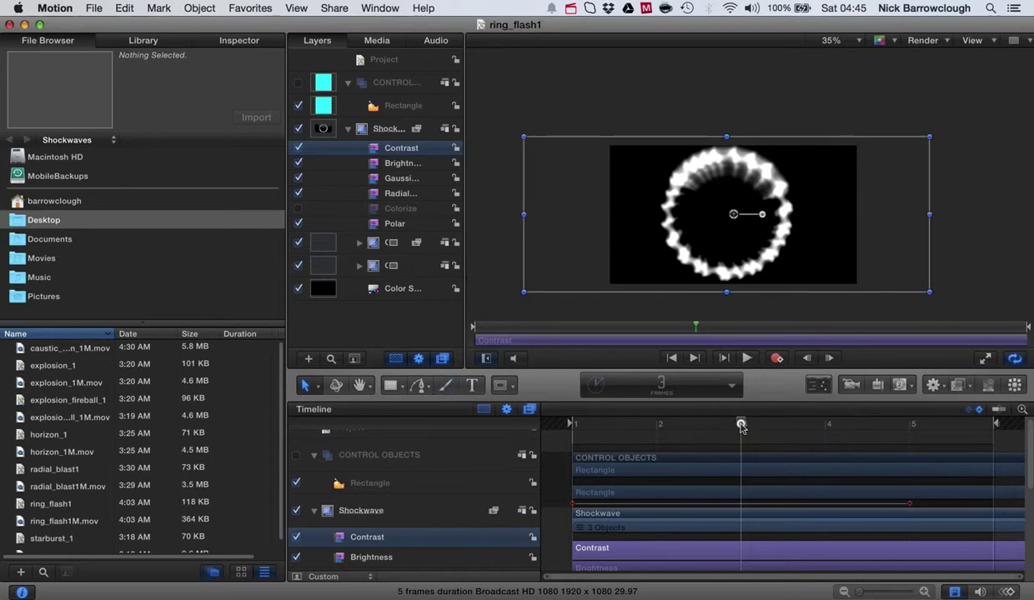
pyautogui.moveTo(741, 426); pyautogui.dragTo(547, 417)
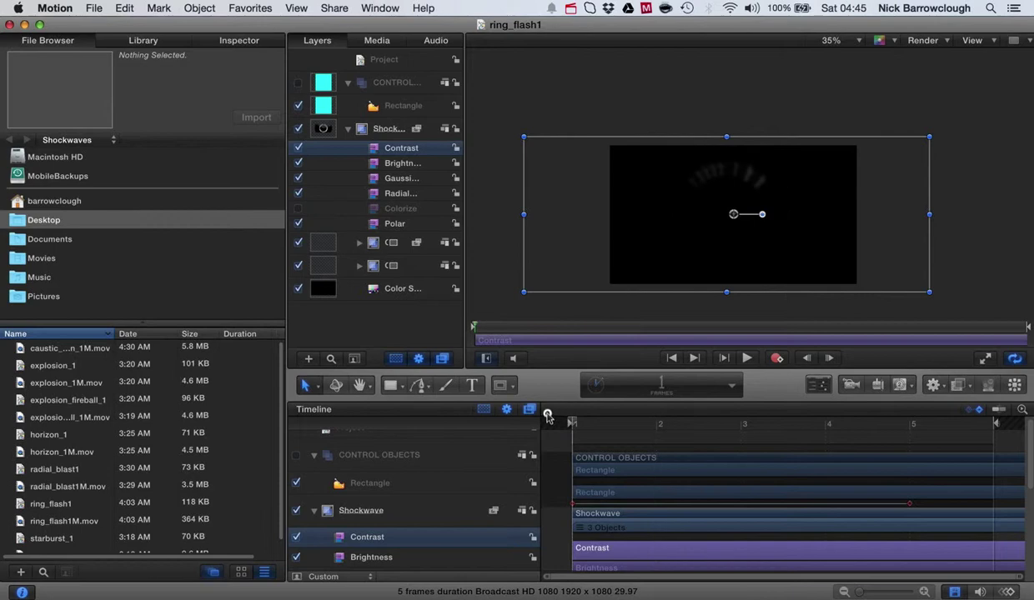
pyautogui.click(748, 357)
pyautogui.click(747, 357)
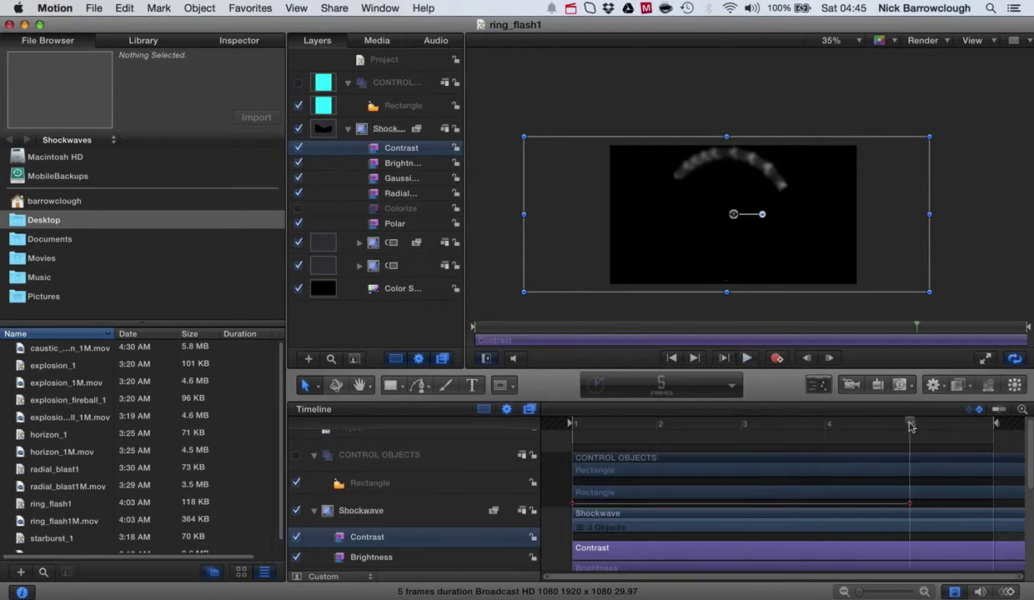
pyautogui.moveTo(910, 426); pyautogui.dragTo(747, 426)
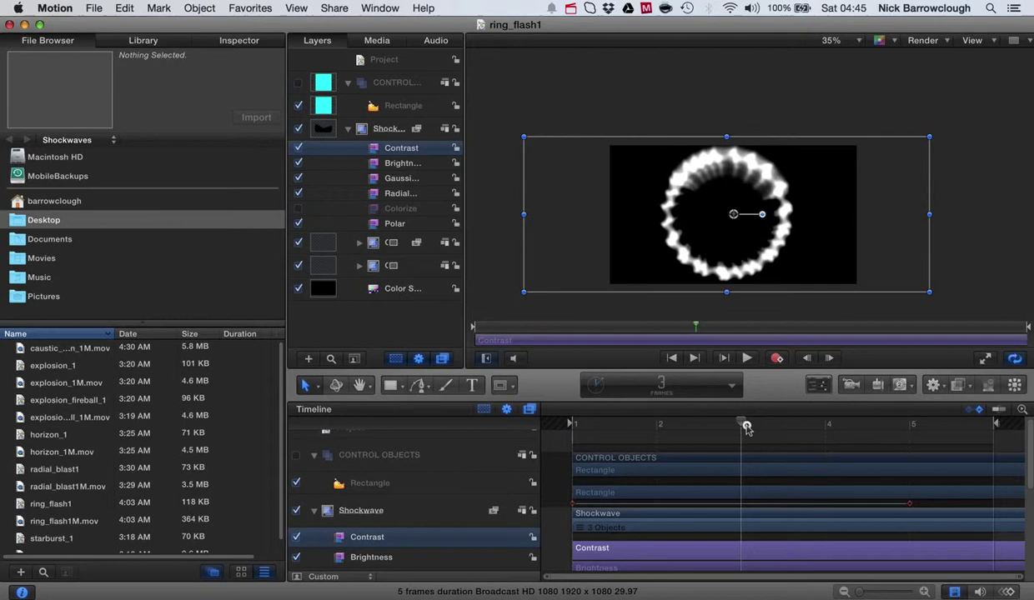
pyautogui.click(10, 25)
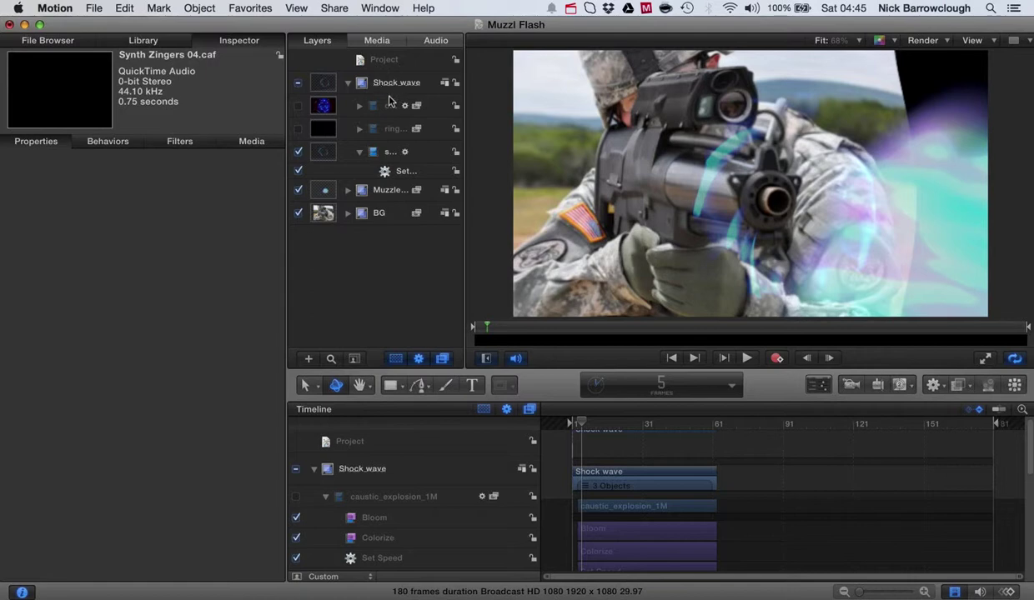
# Turn on caustic_explosion_1M, hide shock wave 2, Muzzle Flash and BG, and scrub the explosion
pyautogui.click(385, 106)
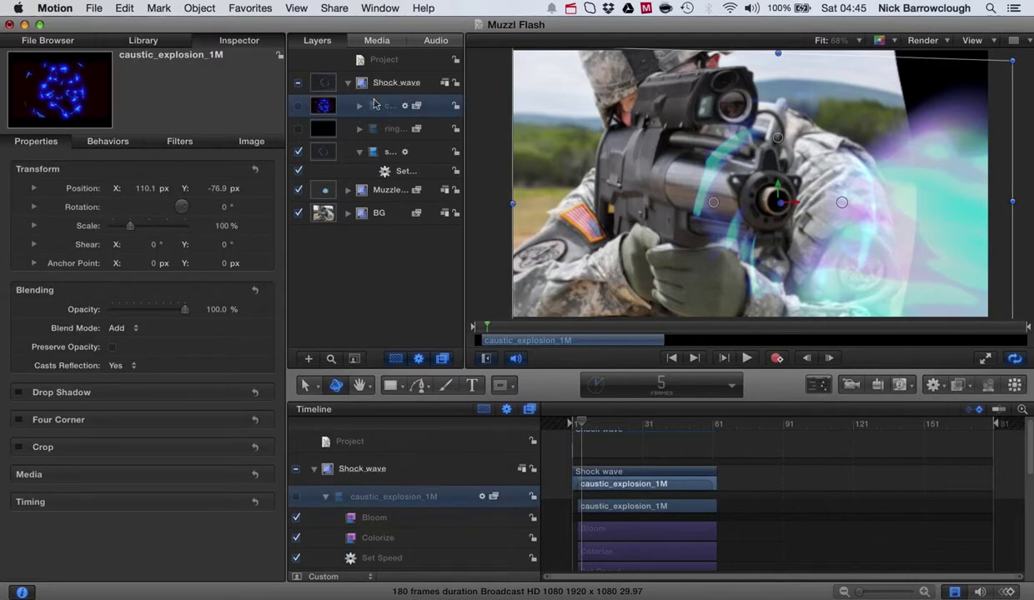
pyautogui.click(298, 106)
pyautogui.click(299, 153)
pyautogui.click(298, 189)
pyautogui.click(297, 213)
pyautogui.moveTo(581, 428)
pyautogui.mouseDown()
pyautogui.moveTo(562, 421)
pyautogui.moveTo(600, 422)
pyautogui.moveTo(577, 420)
pyautogui.mouseUp()
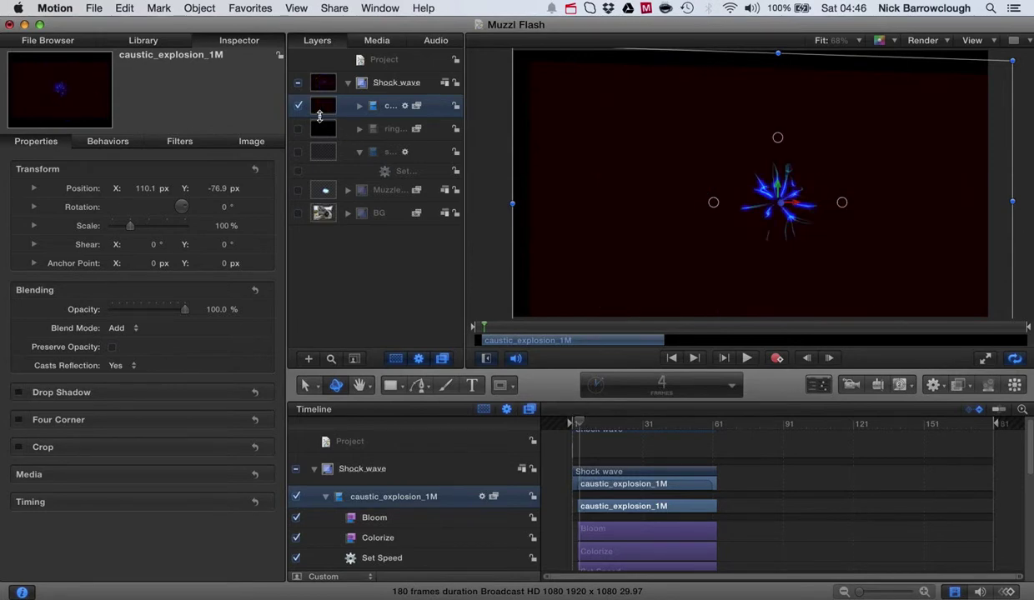
# Compare the caustic explosion with its Bloom filter (Amount 32, Threshold 75) off and on
pyautogui.click(358, 109)
pyautogui.click(408, 125)
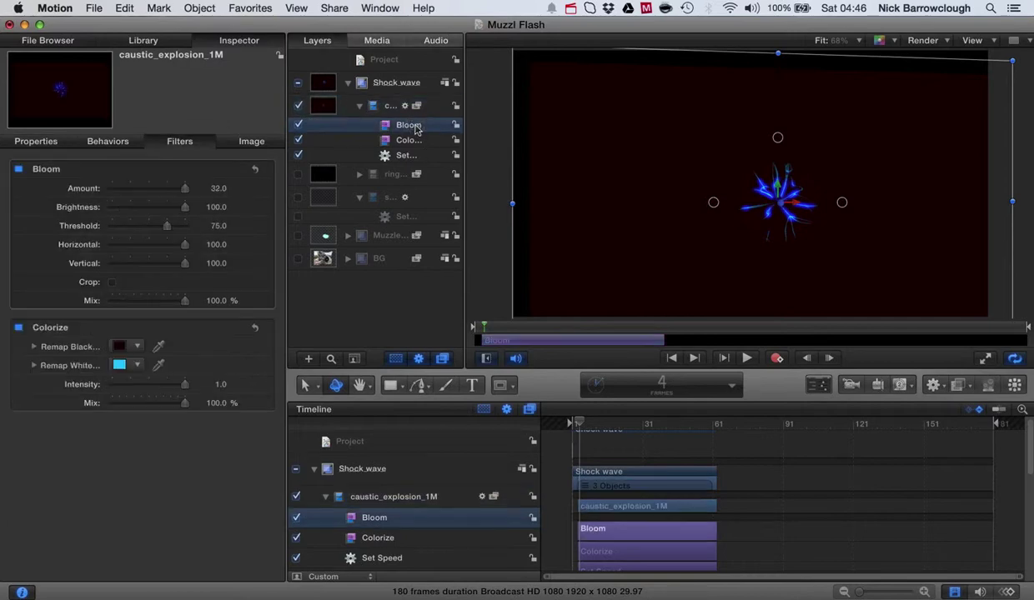
pyautogui.click(298, 125)
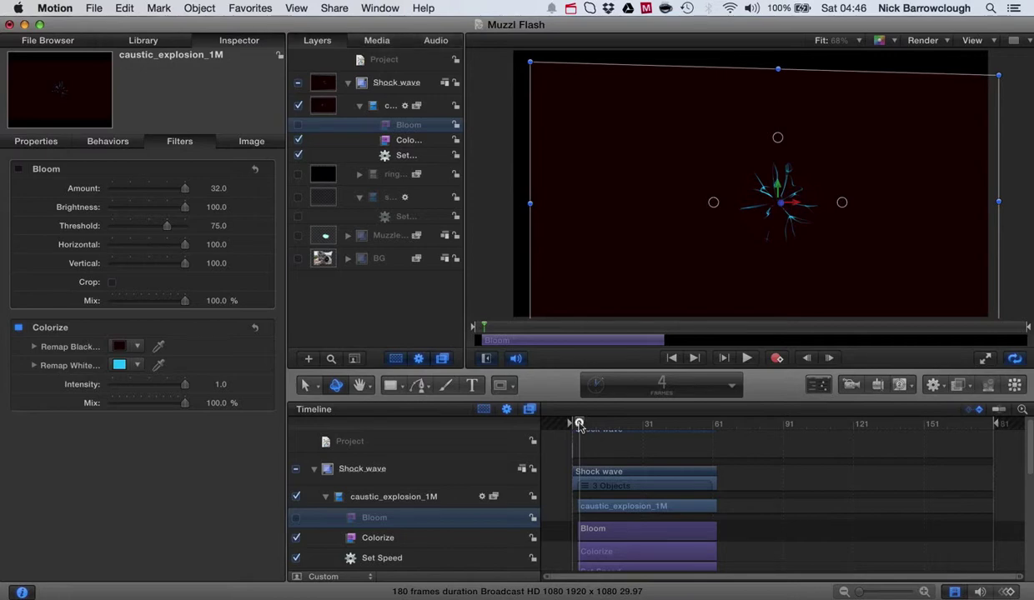
pyautogui.moveTo(577, 424)
pyautogui.mouseDown()
pyautogui.moveTo(591, 423)
pyautogui.moveTo(581, 423)
pyautogui.mouseUp()
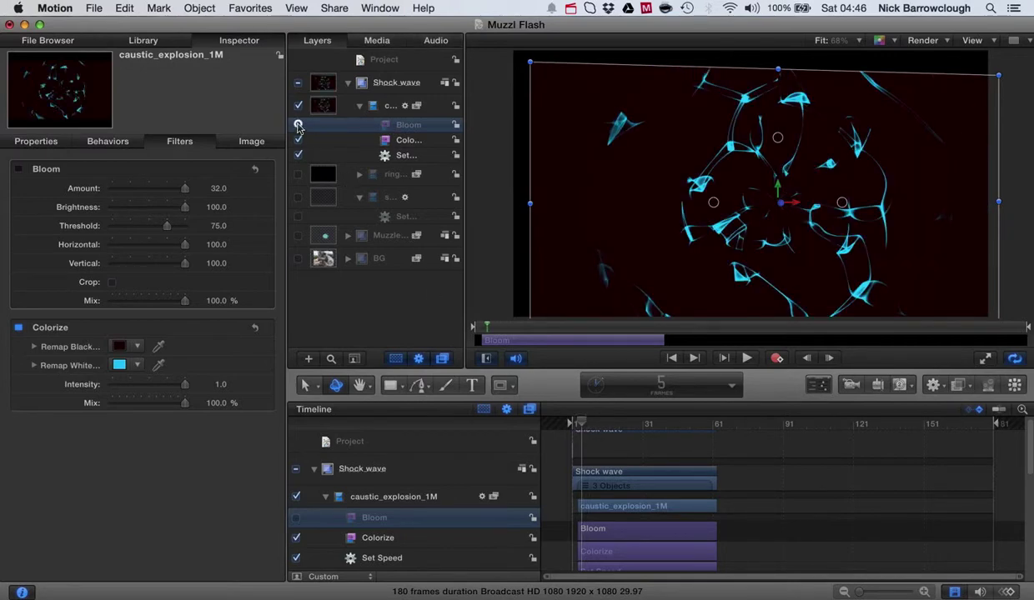
pyautogui.click(298, 124)
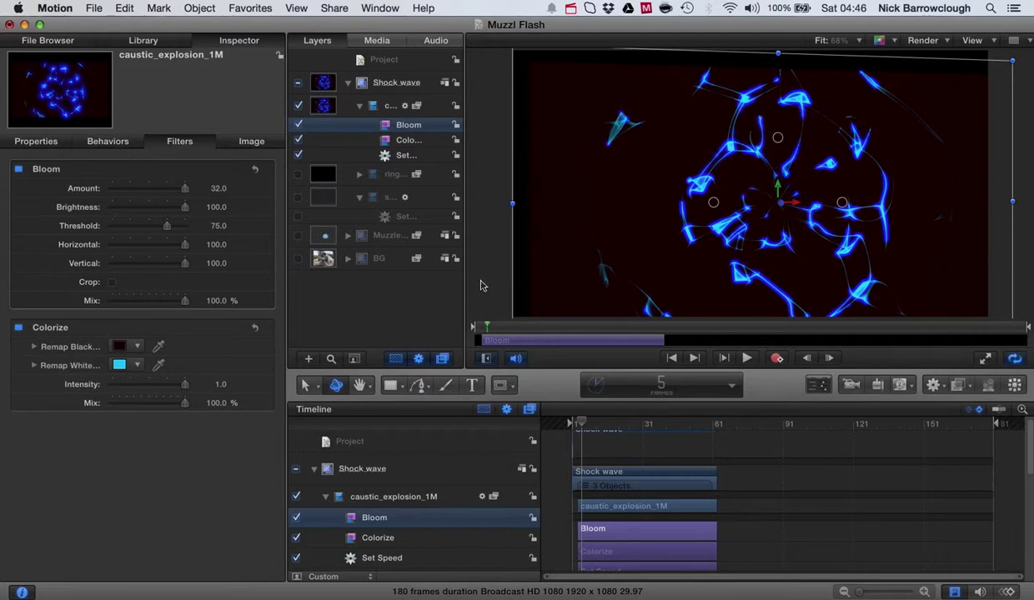
# Toggle the blue Colorize and Set Speed off and back on to compare, leaving both active
pyautogui.click(298, 140)
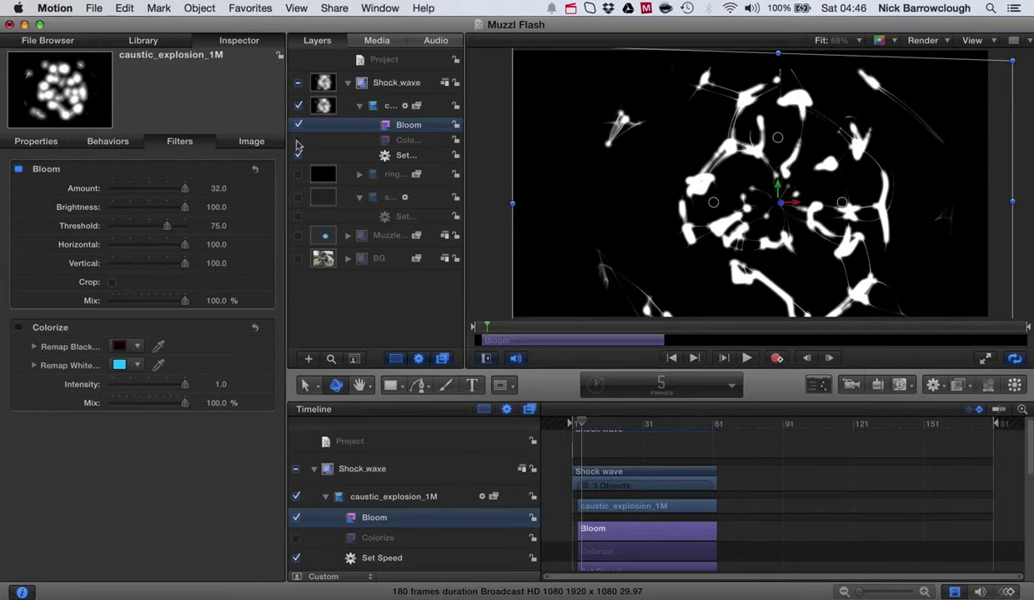
pyautogui.click(297, 140)
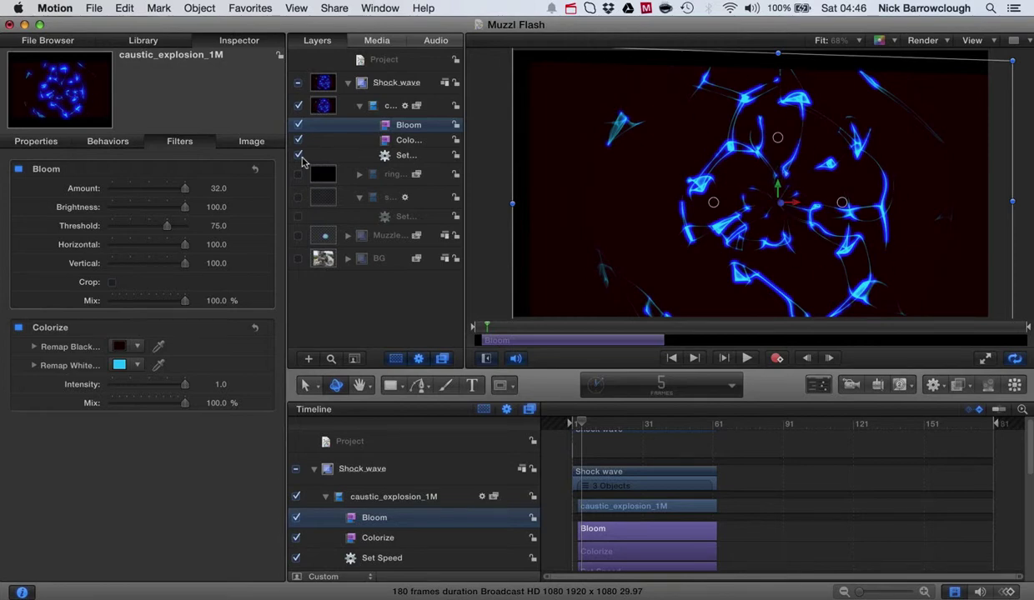
pyautogui.click(298, 156)
pyautogui.click(298, 156)
pyautogui.press('shift+super+a')
# Undo an accidental rotation of the explosion layer and switch the BG soldier layer on
pyautogui.click(395, 158)
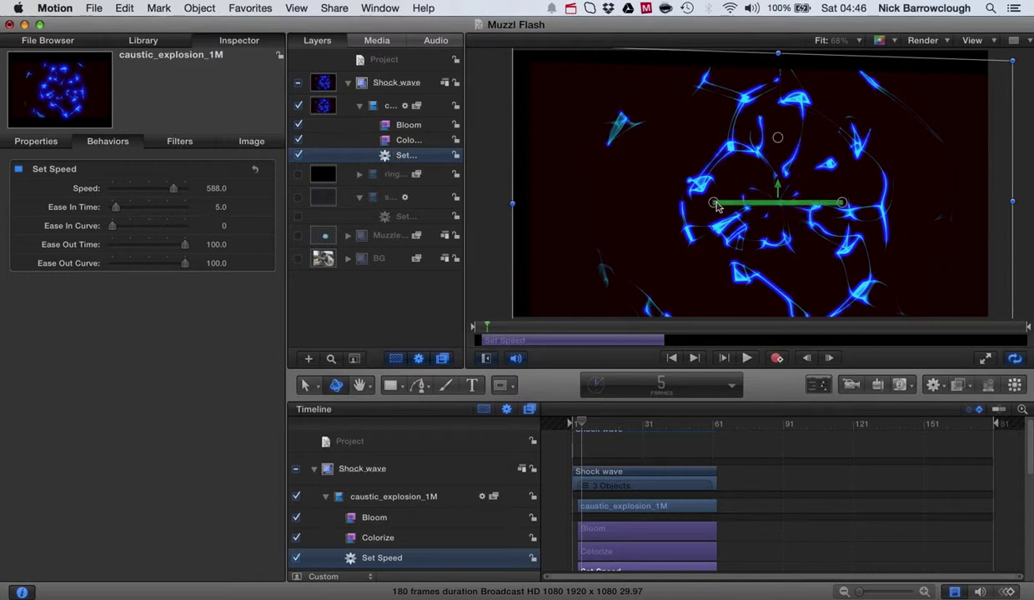
pyautogui.moveTo(714, 206); pyautogui.dragTo(714, 206)
pyautogui.press('super+z')
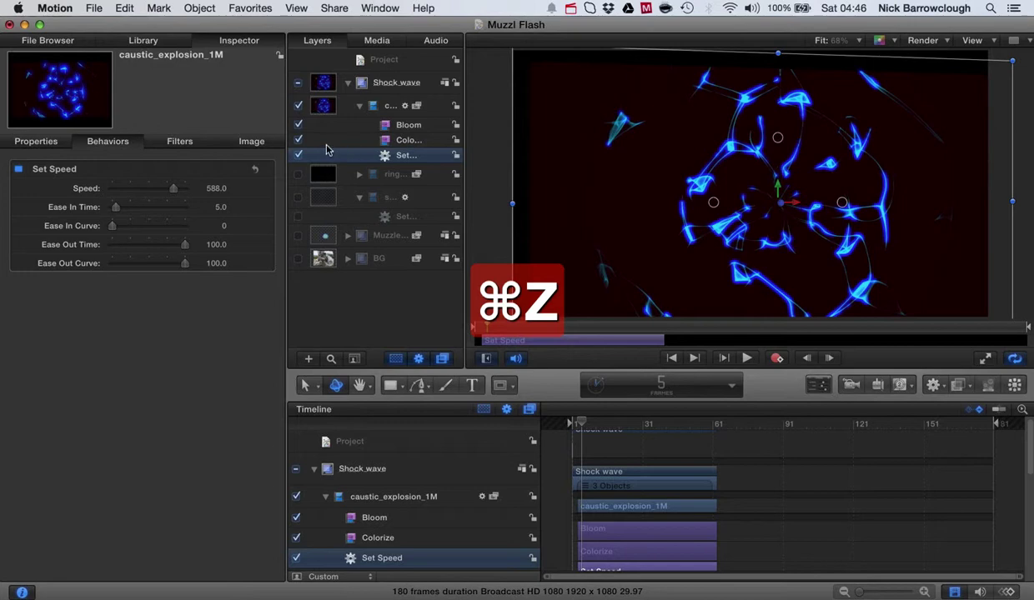
pyautogui.click(298, 255)
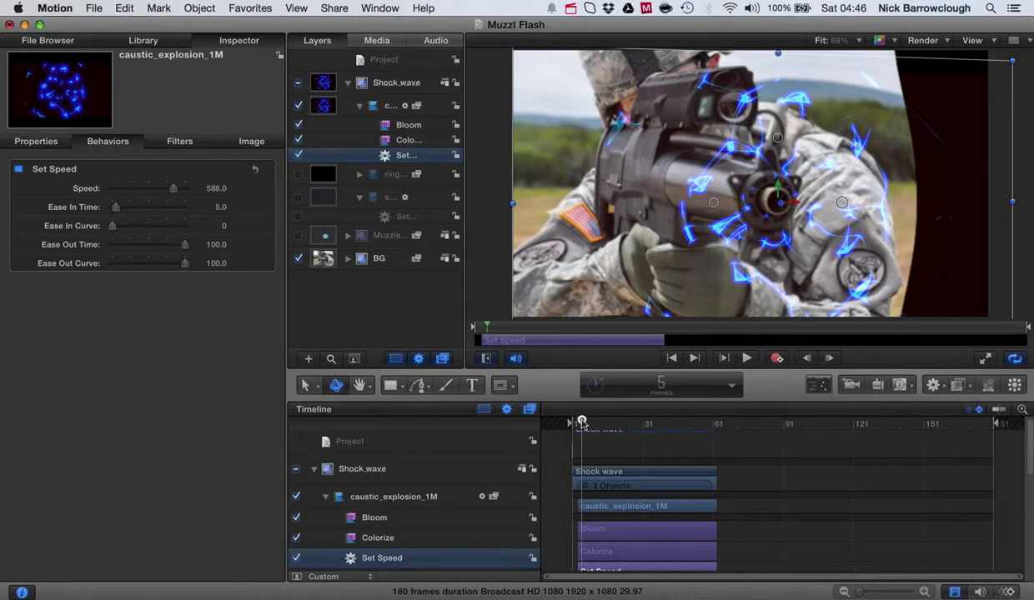
# Replay the blue shockwave over the soldier several times from the start to check timing
pyautogui.moveTo(582, 423); pyautogui.dragTo(554, 417)
pyautogui.click(746, 358)
pyautogui.click(727, 359)
pyautogui.click(726, 359)
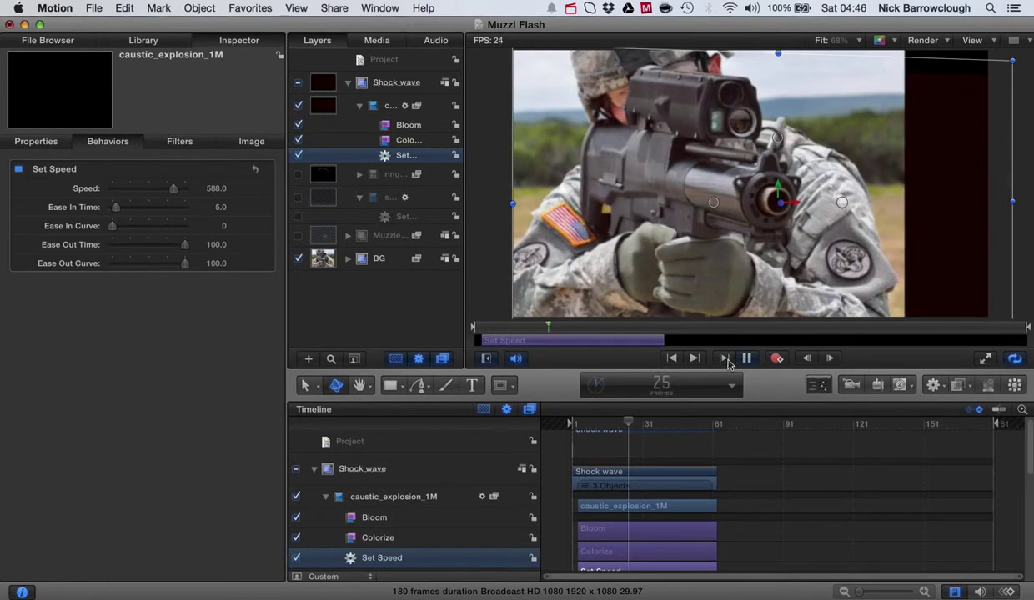
pyautogui.click(726, 358)
pyautogui.click(726, 358)
pyautogui.click(726, 359)
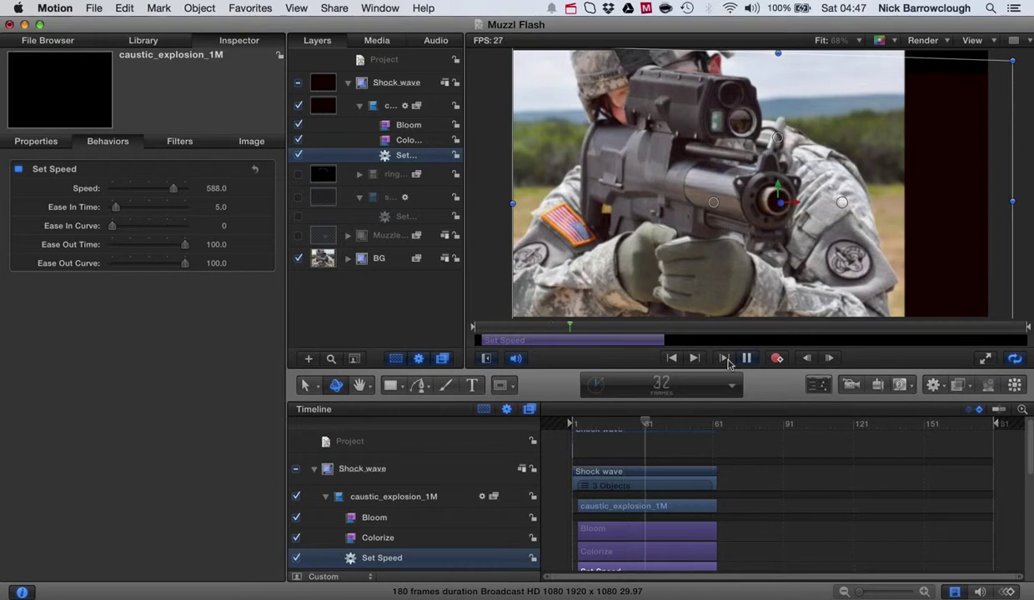
pyautogui.click(726, 358)
pyautogui.click(747, 358)
# Collapse caustic_explosion, turn on the ring flash layer and play it back
pyautogui.click(360, 105)
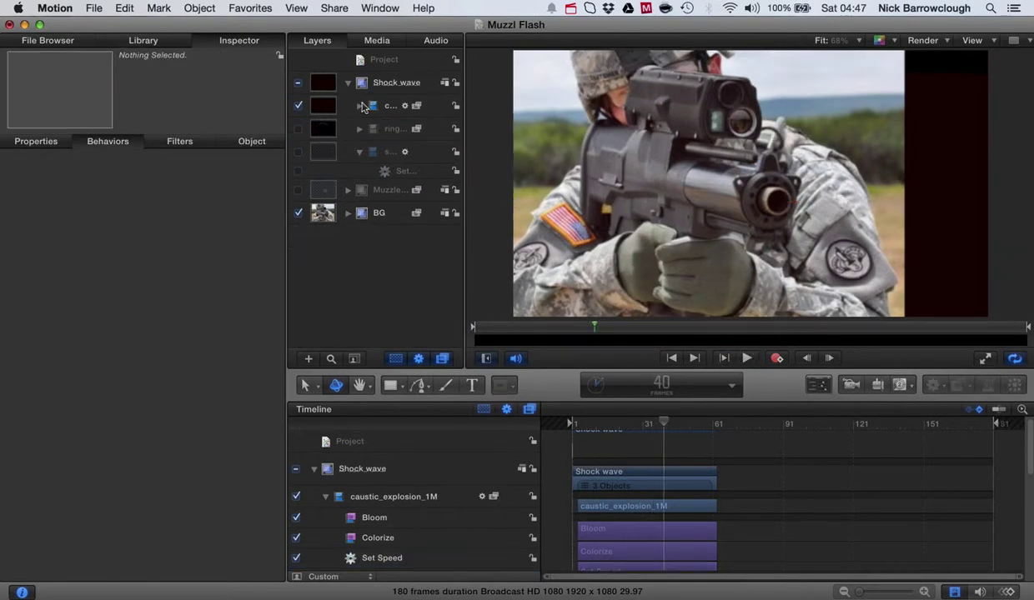
pyautogui.click(298, 130)
pyautogui.moveTo(647, 422); pyautogui.dragTo(546, 425)
pyautogui.click(725, 358)
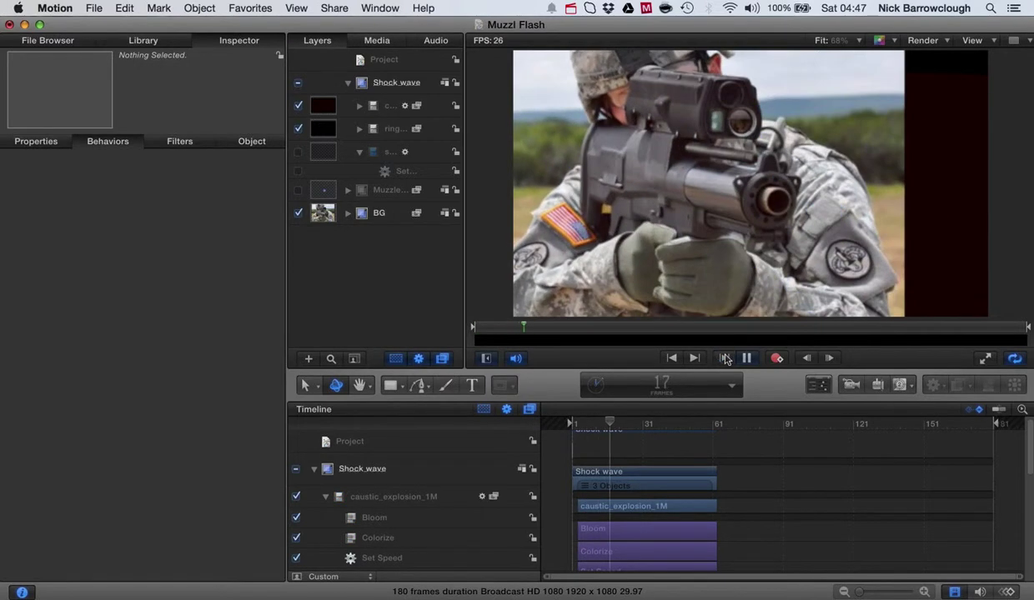
pyautogui.click(725, 358)
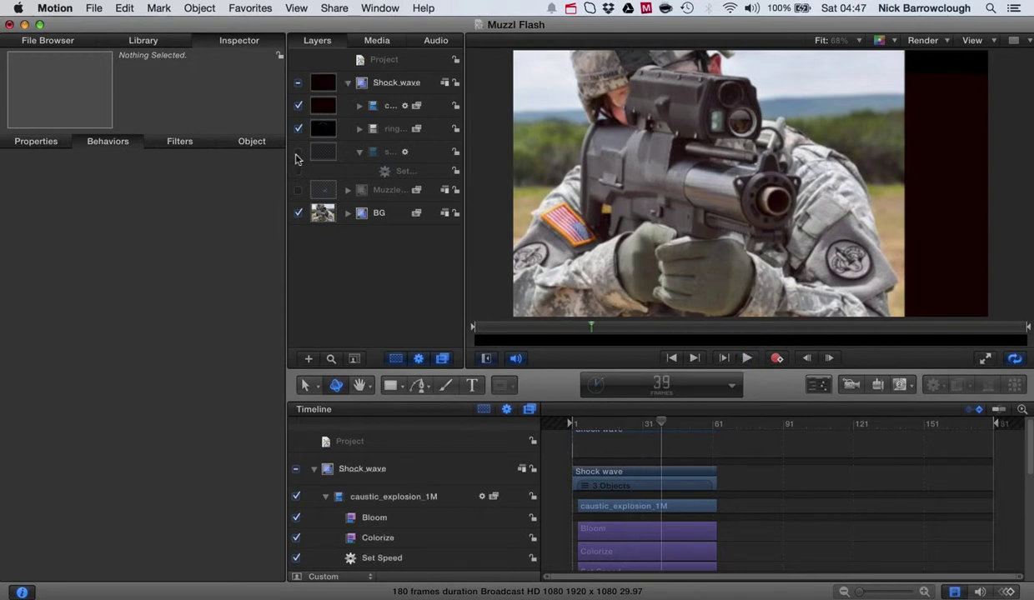
# Enable the shock-wave ring and muzzle flash layers and preview from the first frame
pyautogui.click(296, 154)
pyautogui.click(359, 152)
pyautogui.click(297, 174)
pyautogui.moveTo(659, 422); pyautogui.dragTo(576, 420)
pyautogui.press('space')
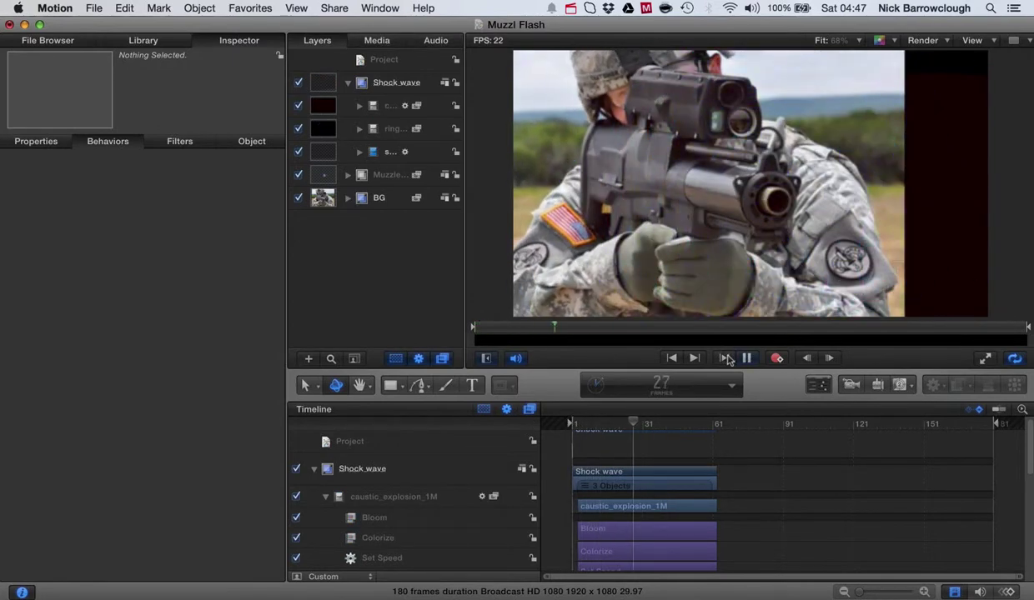
pyautogui.click(745, 357)
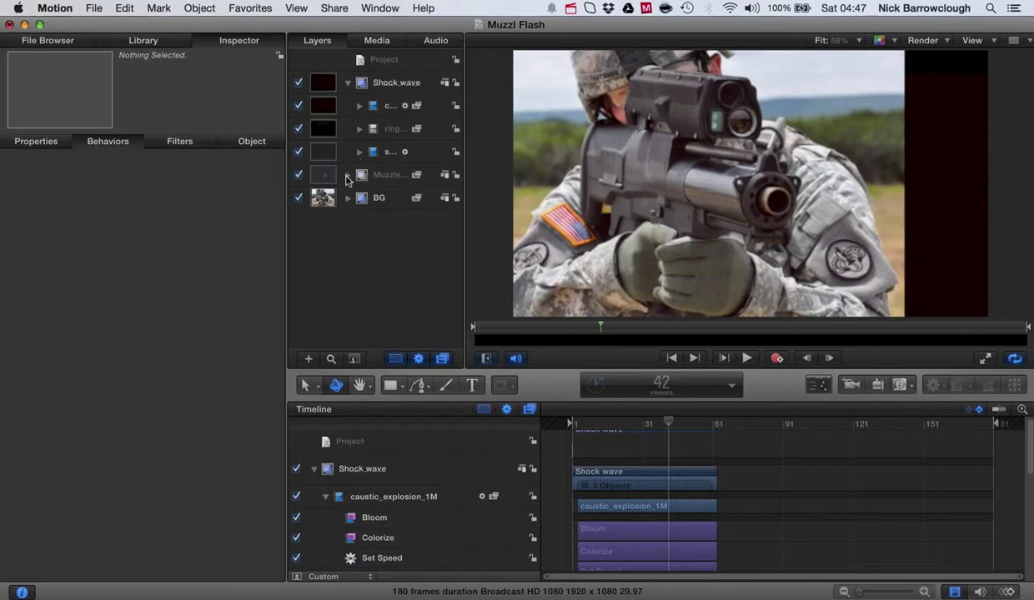
# Expand the muzzle flash group, hide the cyan shock-wave ring at frame 37, and rewind to frame 1
pyautogui.click(350, 177)
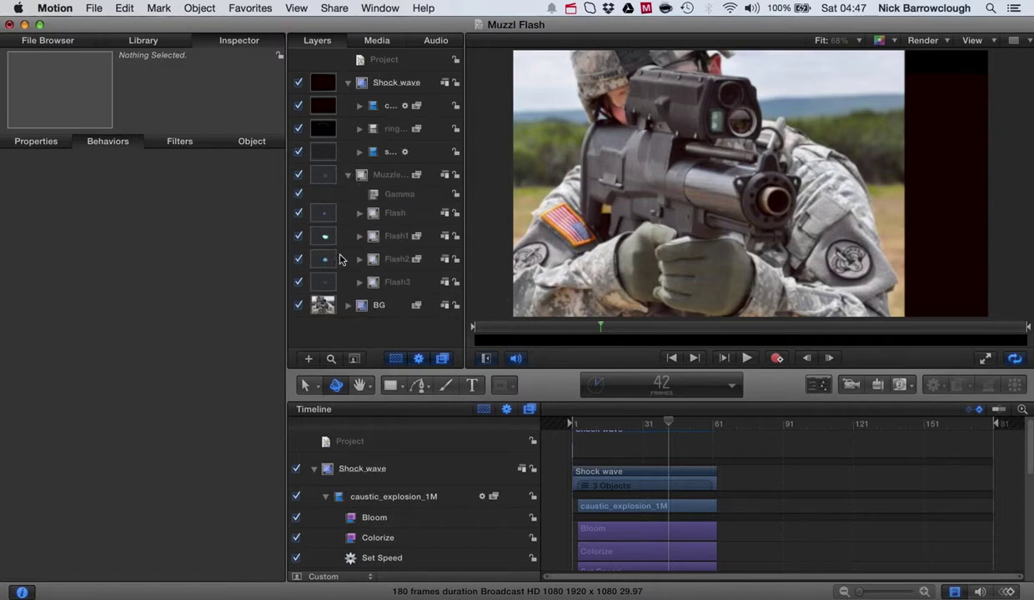
pyautogui.moveTo(649, 424); pyautogui.dragTo(609, 423)
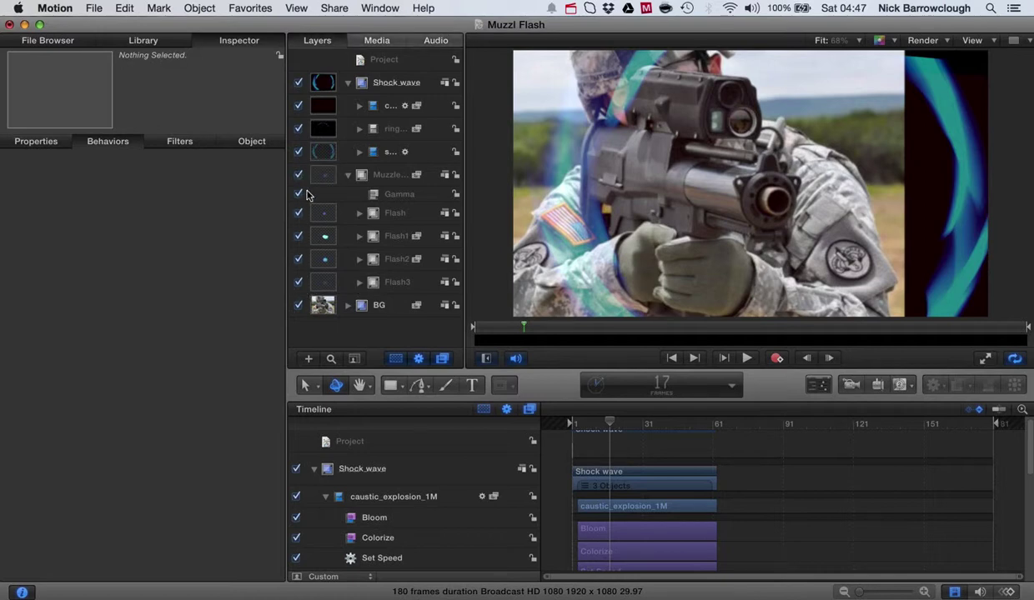
pyautogui.click(298, 152)
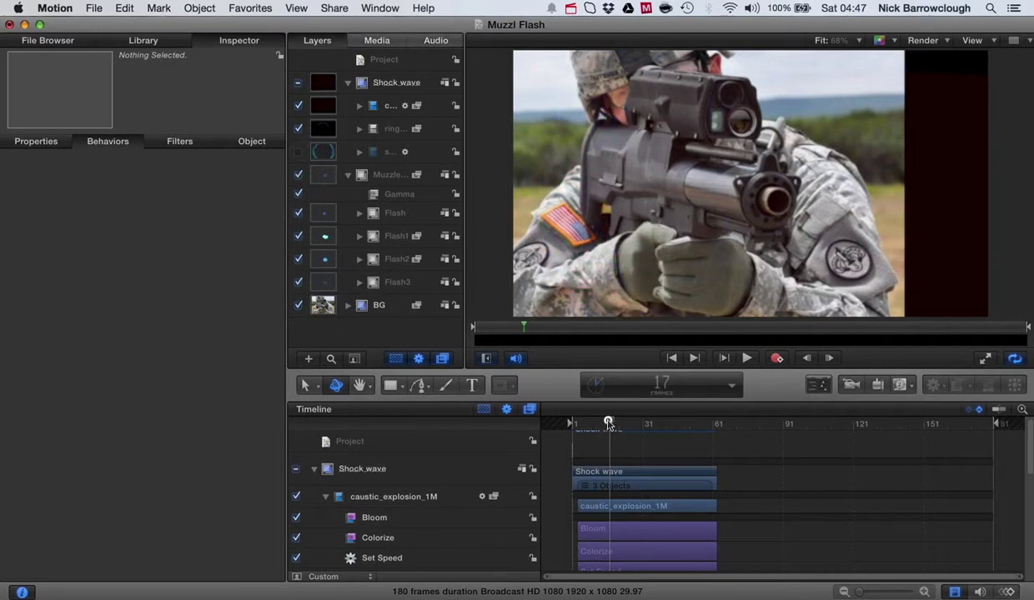
pyautogui.moveTo(607, 423); pyautogui.dragTo(507, 408)
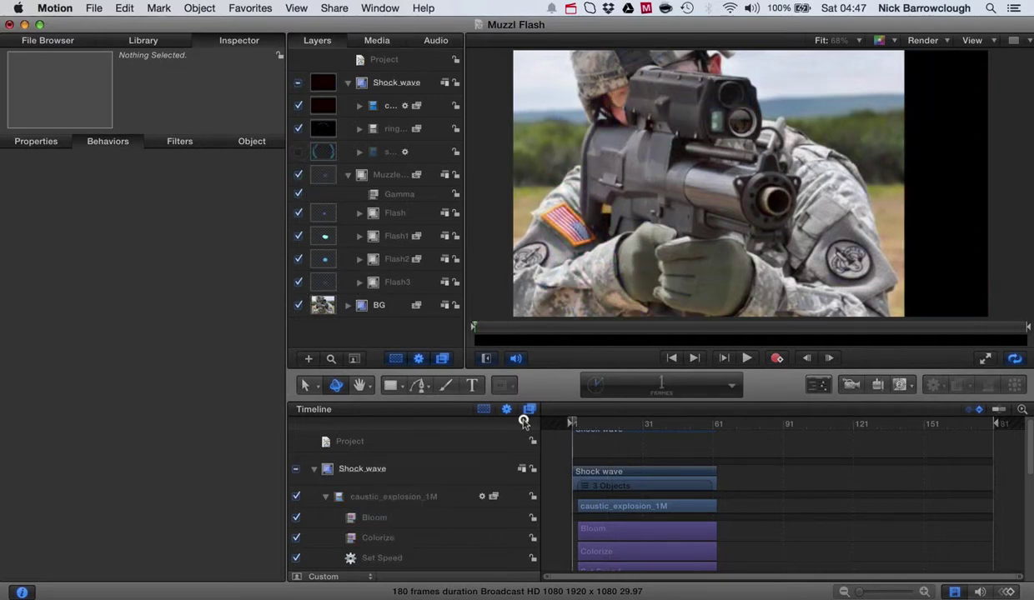
# Play the composite, inspect the flash at frame 9, collapse the Muzzle group, and replay
pyautogui.click(747, 358)
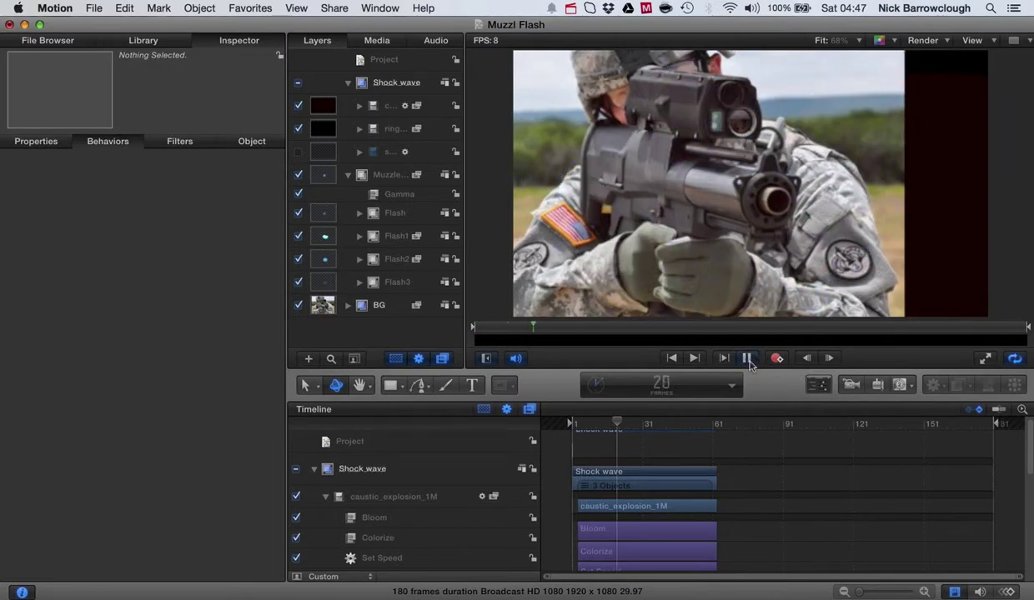
pyautogui.moveTo(647, 424); pyautogui.dragTo(561, 416)
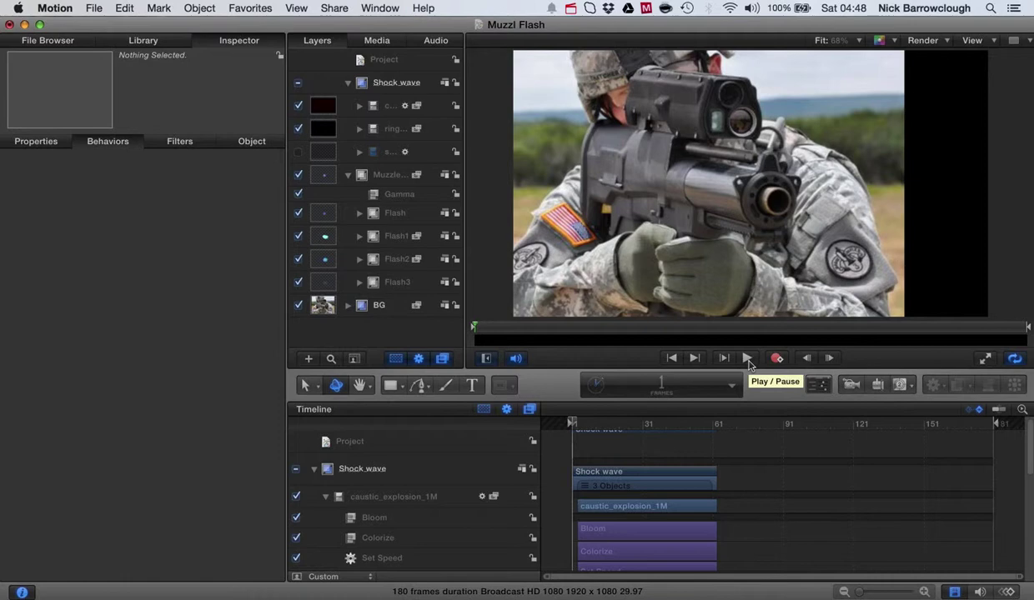
pyautogui.click(349, 176)
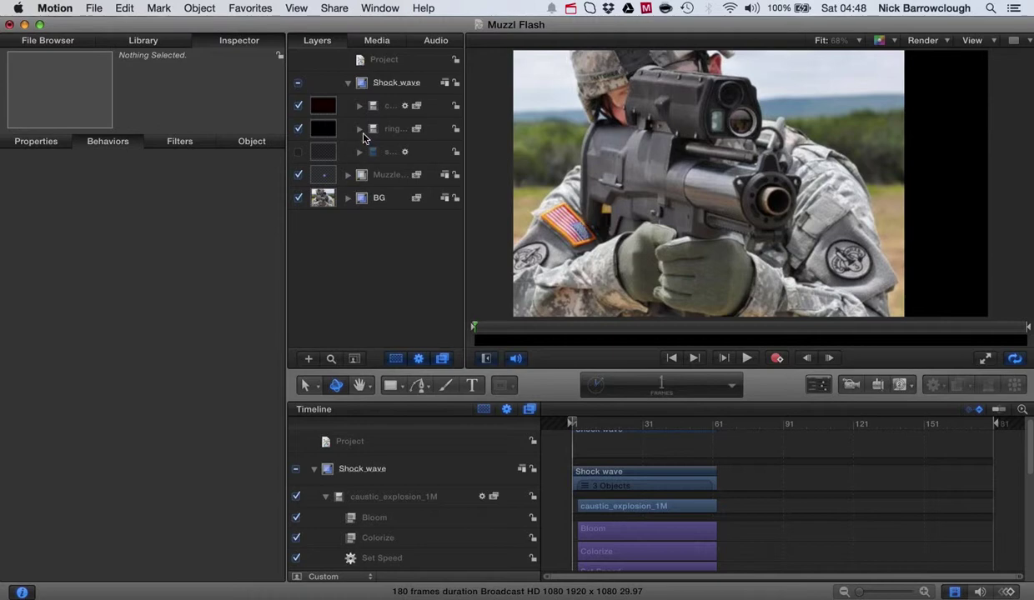
pyautogui.click(747, 358)
pyautogui.click(747, 358)
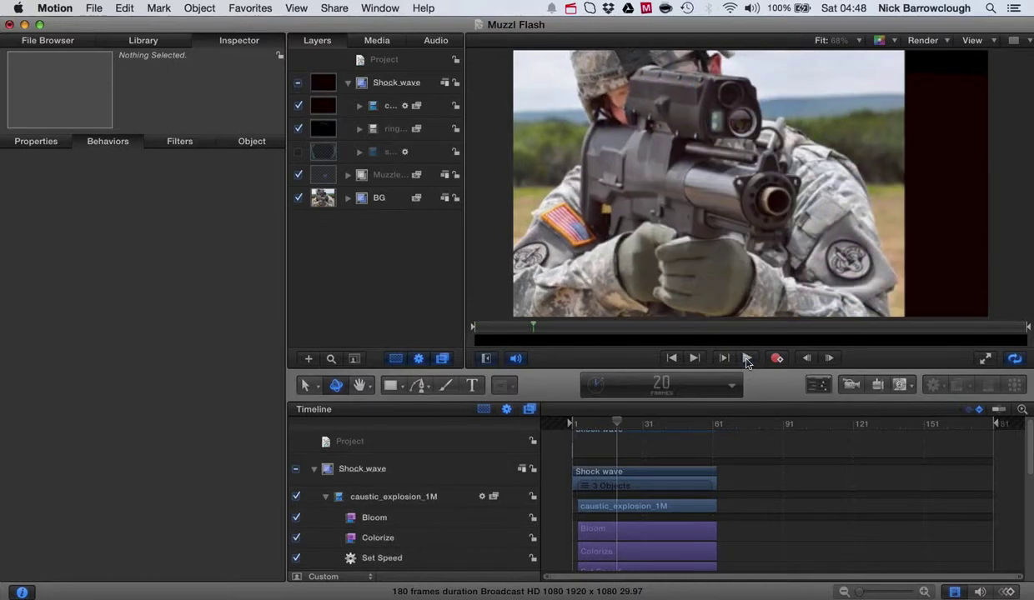